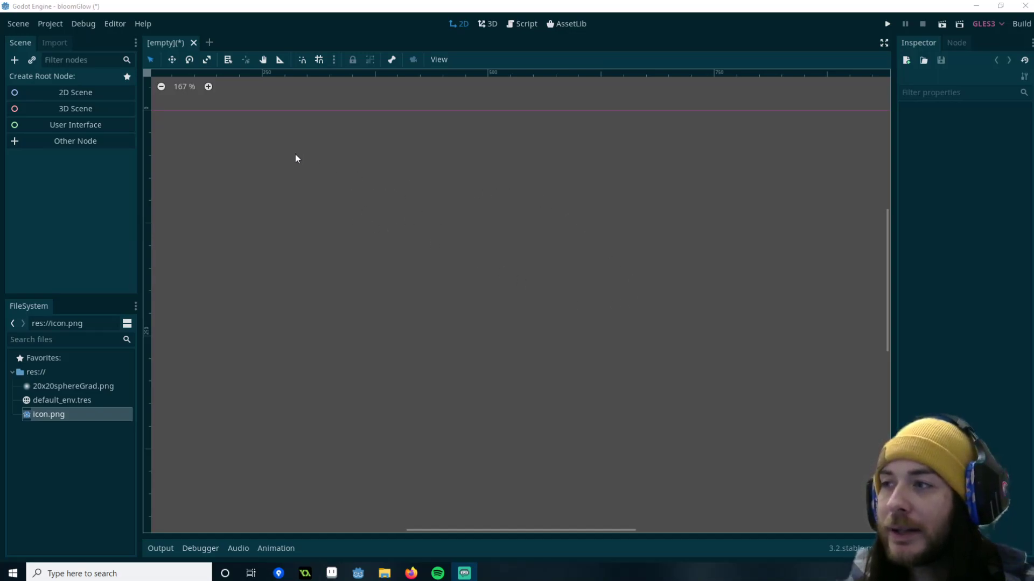
- Create a 2D scene root and place two separate icon.png sprites under it
{"action": "left_click", "coordinate": [64, 92]}
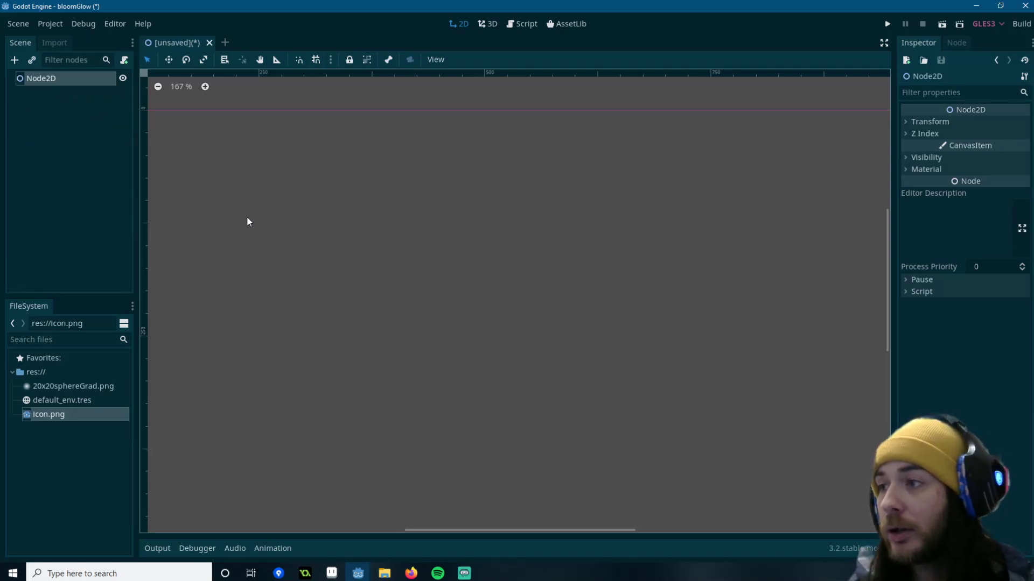
{"action": "left_click_drag", "start_coordinate": [55, 419], "coordinate": [295, 215]}
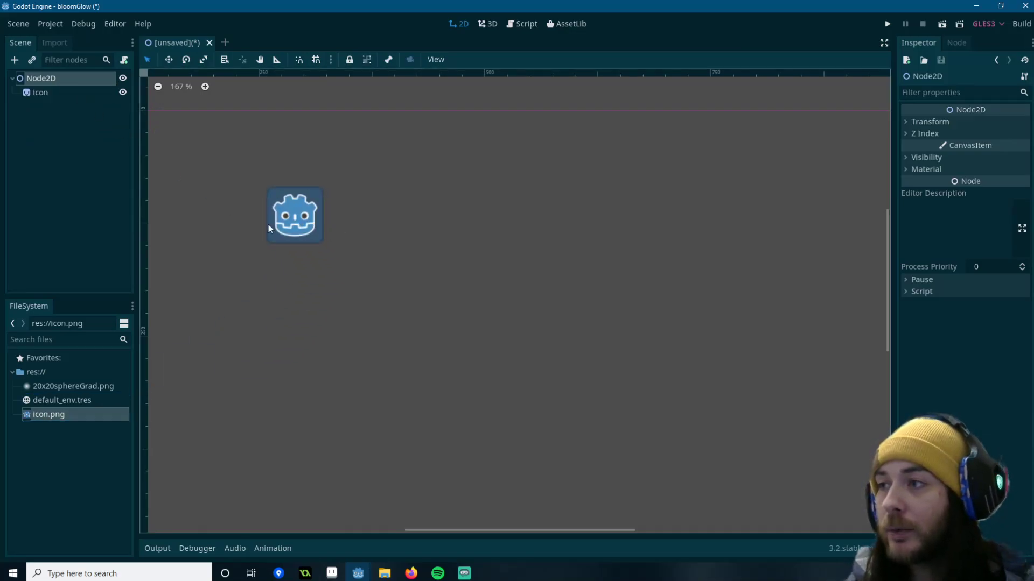
{"action": "left_click", "coordinate": [34, 81]}
{"action": "left_click_drag", "start_coordinate": [49, 418], "coordinate": [494, 216]}
- Enlarge both icon sprites to about twice their original size and arrange them side by side
{"action": "left_click_drag", "start_coordinate": [525, 248], "coordinate": [578, 294]}
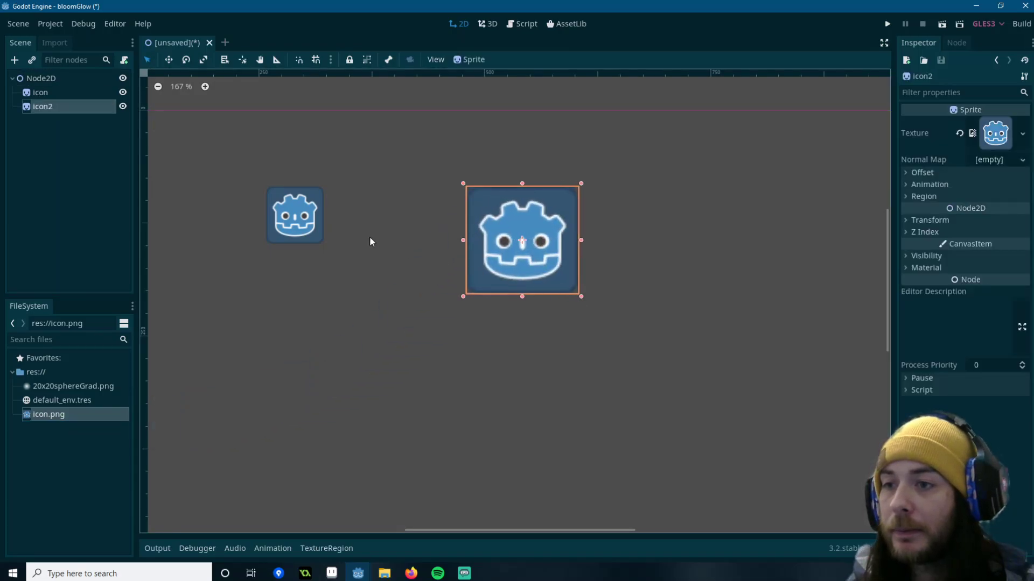
{"action": "left_click", "coordinate": [302, 222]}
{"action": "left_click_drag", "start_coordinate": [325, 247], "coordinate": [332, 278]}
{"action": "left_click_drag", "start_coordinate": [477, 246], "coordinate": [489, 287]}
{"action": "left_click_drag", "start_coordinate": [332, 279], "coordinate": [331, 293]}
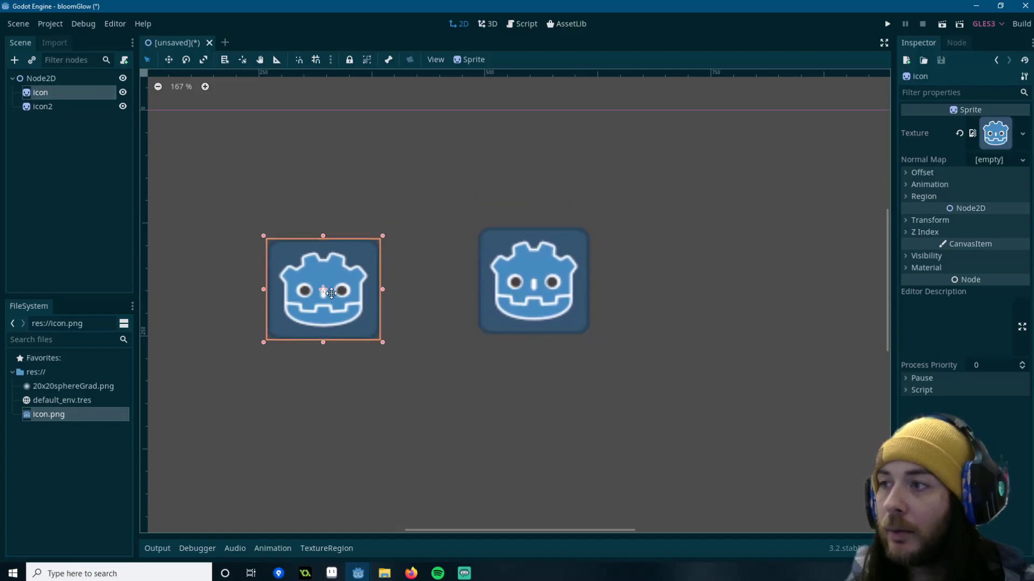
- Add a WorldEnvironment node under Node2D and reorder it above the two icon sprites
{"action": "left_click", "coordinate": [51, 75]}
{"action": "right_click", "coordinate": [50, 76]}
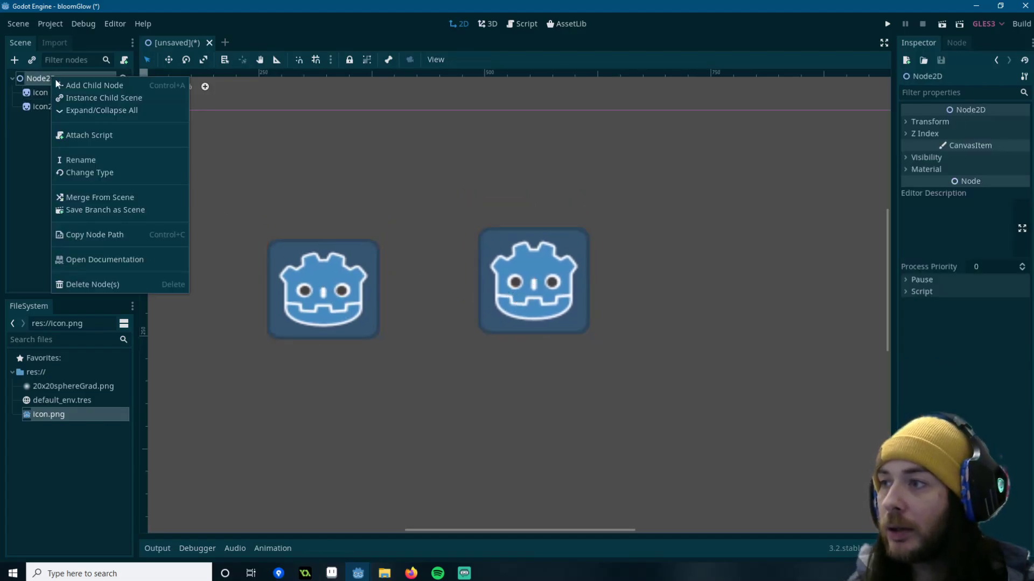
{"action": "left_click", "coordinate": [88, 86]}
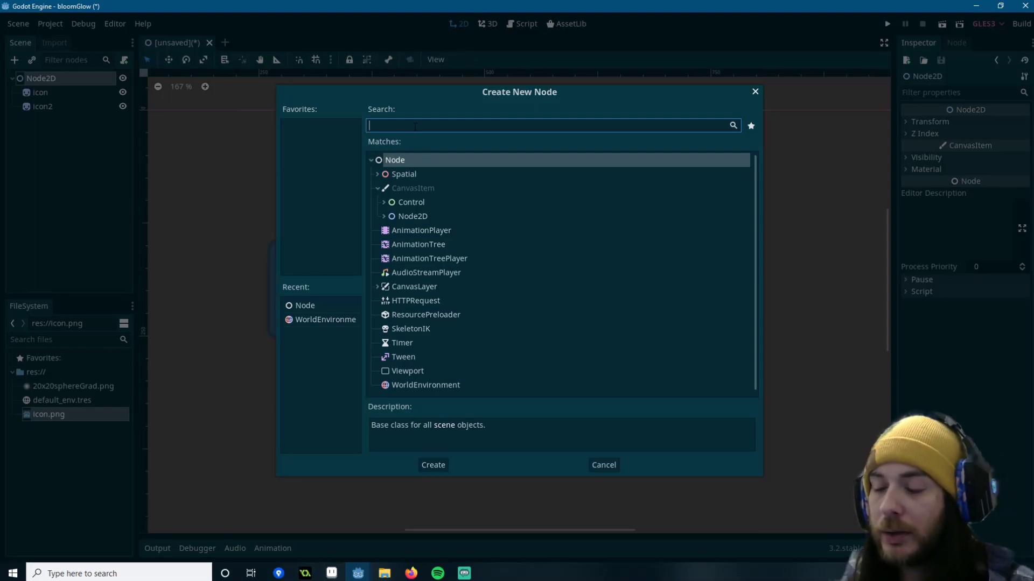
{"action": "type", "text": "worlden"}
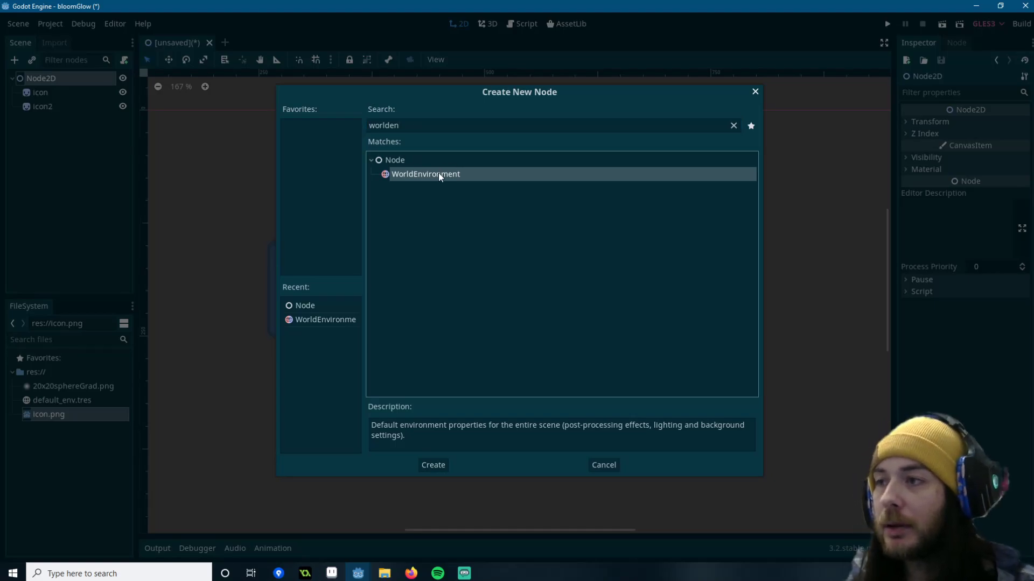
{"action": "double_click", "coordinate": [438, 173]}
{"action": "left_click_drag", "start_coordinate": [46, 123], "coordinate": [42, 91]}
- Assign a new Environment resource to the WorldEnvironment node and set its background mode to Canvas
{"action": "left_click", "coordinate": [63, 94]}
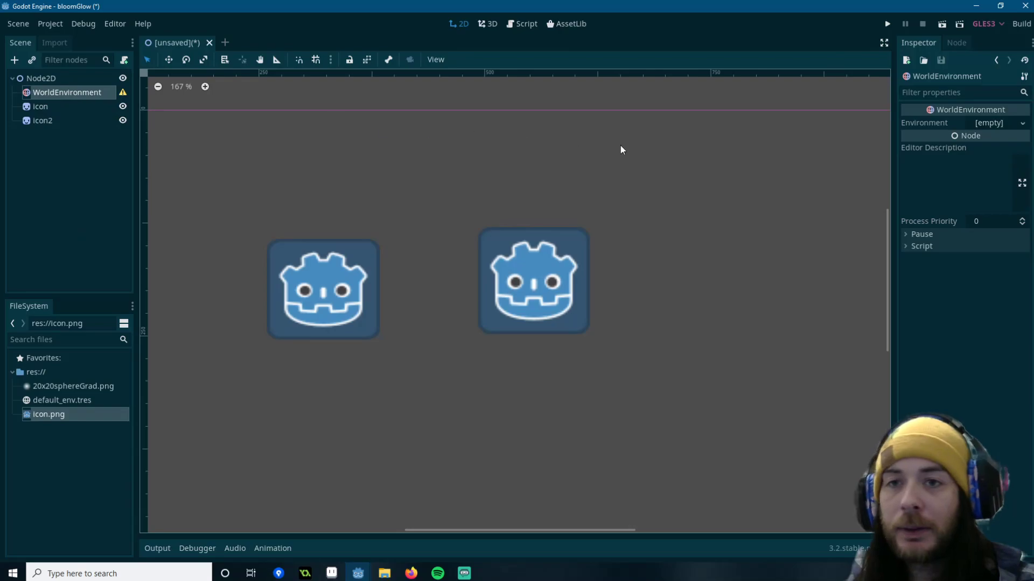
{"action": "left_click", "coordinate": [997, 124]}
{"action": "left_click", "coordinate": [997, 136]}
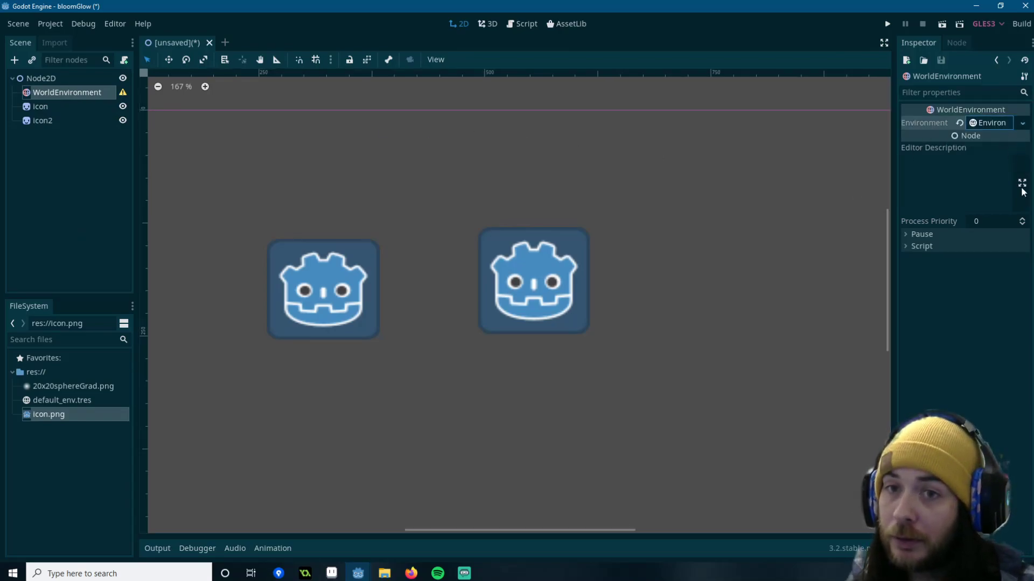
{"action": "left_click", "coordinate": [993, 124]}
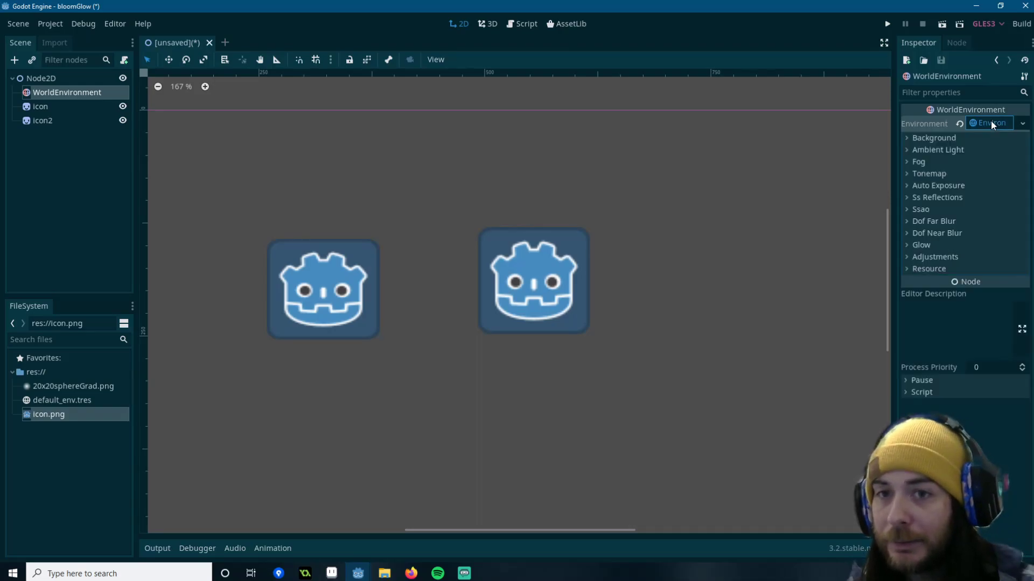
{"action": "left_click", "coordinate": [941, 139]}
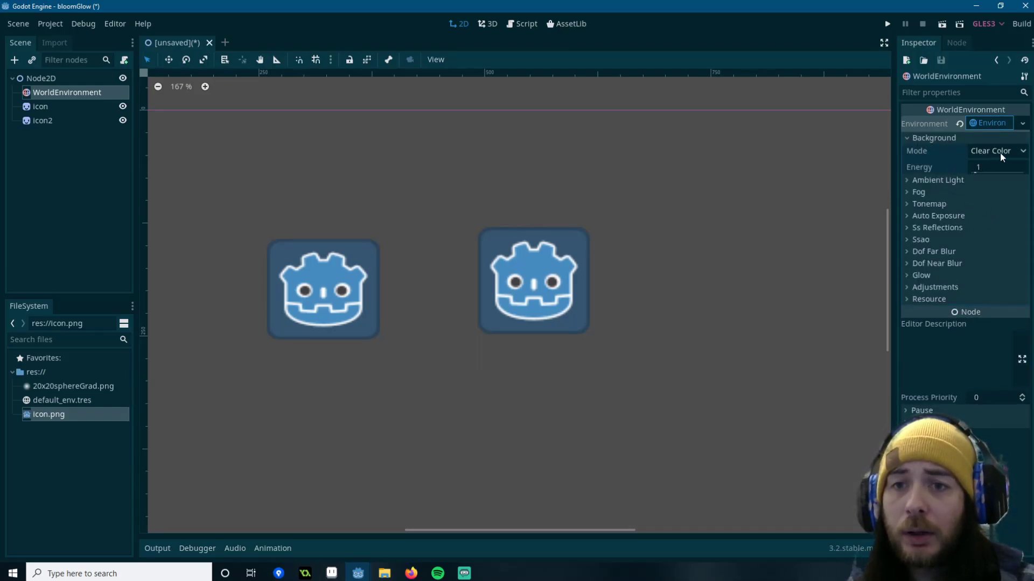
{"action": "left_click", "coordinate": [1020, 153]}
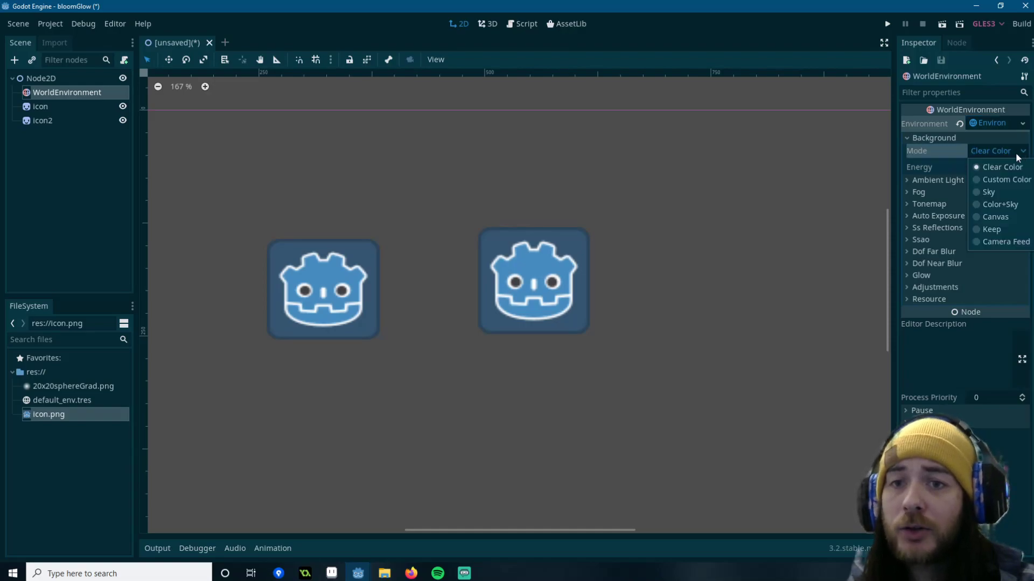
{"action": "left_click", "coordinate": [996, 217]}
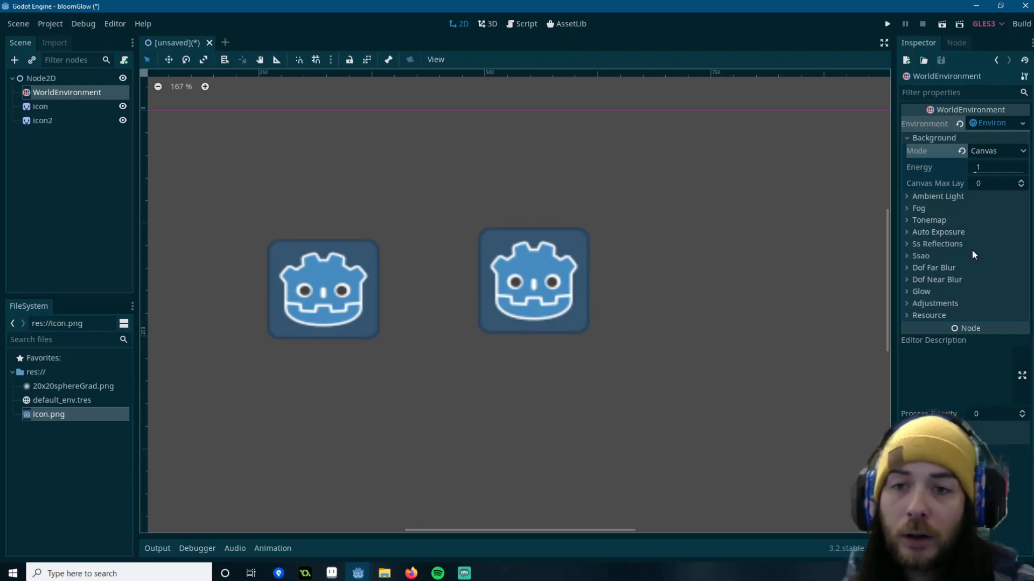
- Enable Glow in the environment and shift the two icon sprites to test it
{"action": "left_click", "coordinate": [927, 291]}
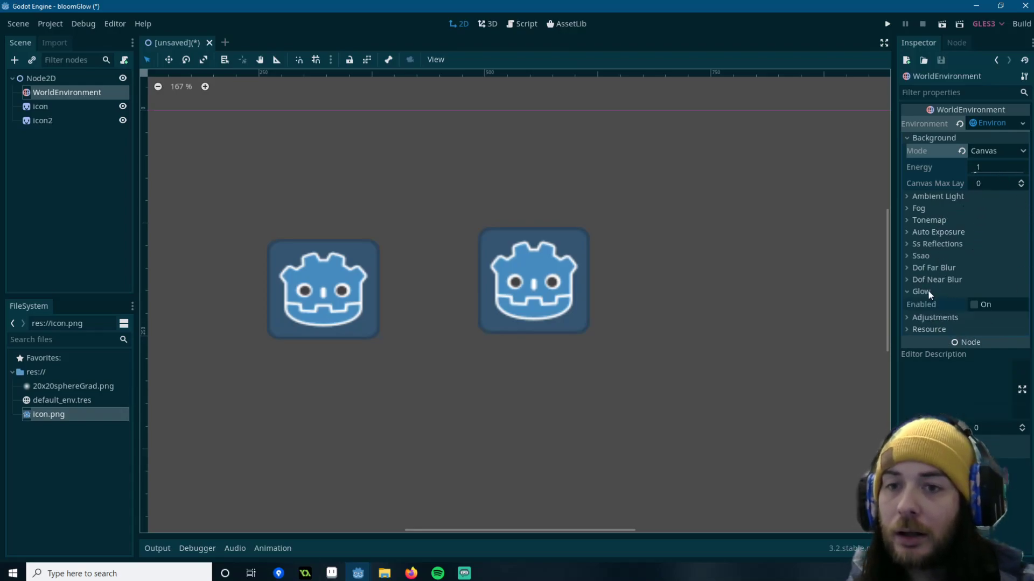
{"action": "left_click", "coordinate": [973, 305]}
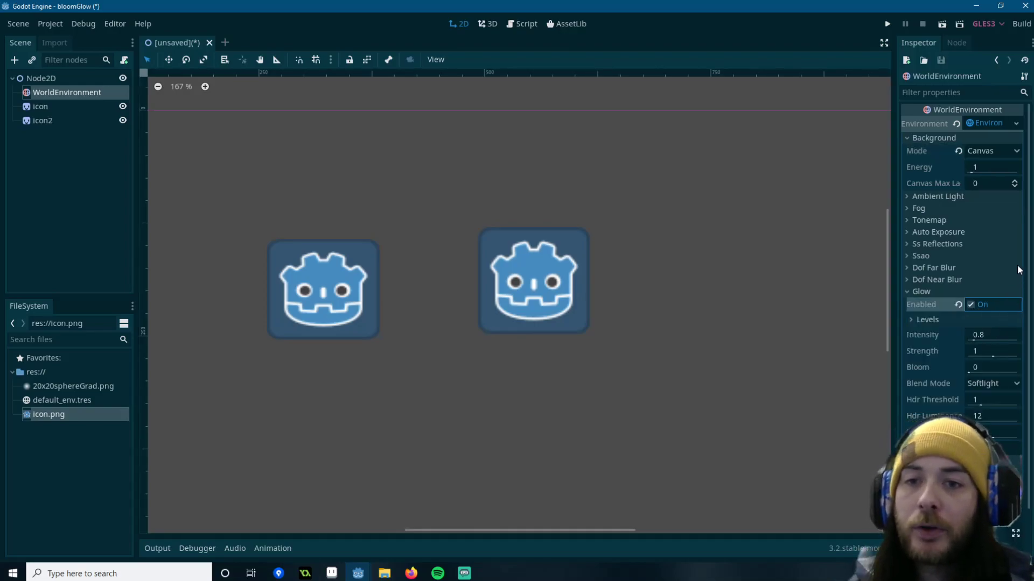
{"action": "left_click_drag", "start_coordinate": [506, 273], "coordinate": [526, 273]}
{"action": "left_click_drag", "start_coordinate": [324, 266], "coordinate": [367, 255]}
- Set the WorldEnvironment's glow blend mode to Additive and its HDR threshold to 0.51
{"action": "left_click", "coordinate": [61, 92]}
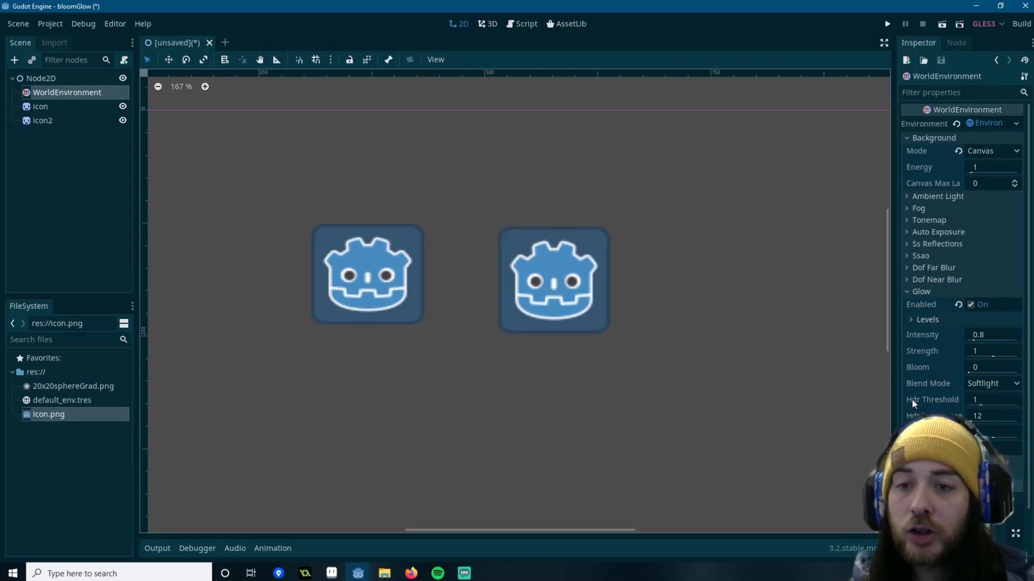
{"action": "mouse_move", "coordinate": [977, 406]}
{"action": "left_mouse_down"}
{"action": "mouse_move", "coordinate": [967, 405]}
{"action": "mouse_move", "coordinate": [986, 405]}
{"action": "left_mouse_up"}
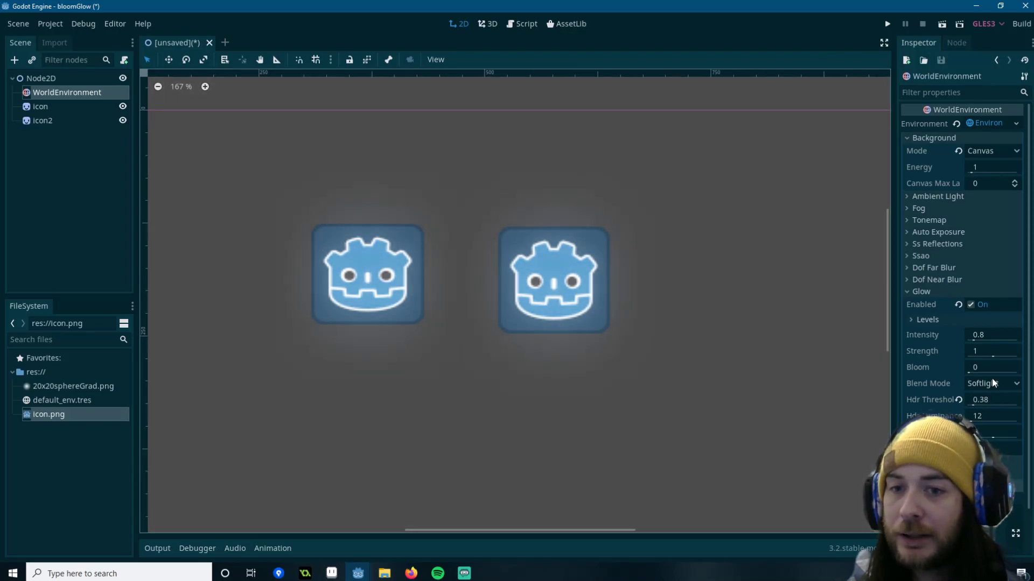
{"action": "left_click", "coordinate": [1014, 384]}
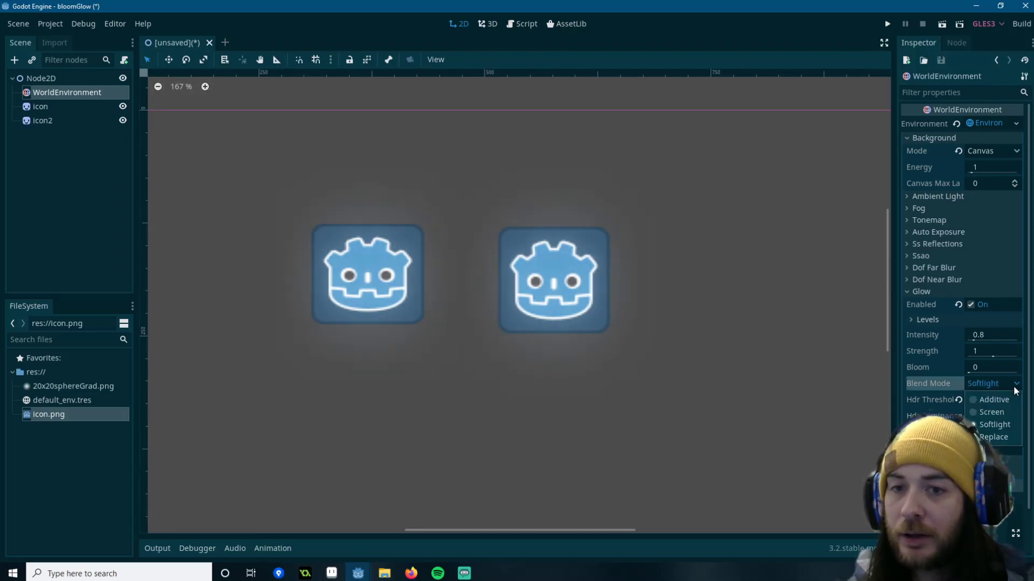
{"action": "left_click", "coordinate": [993, 398]}
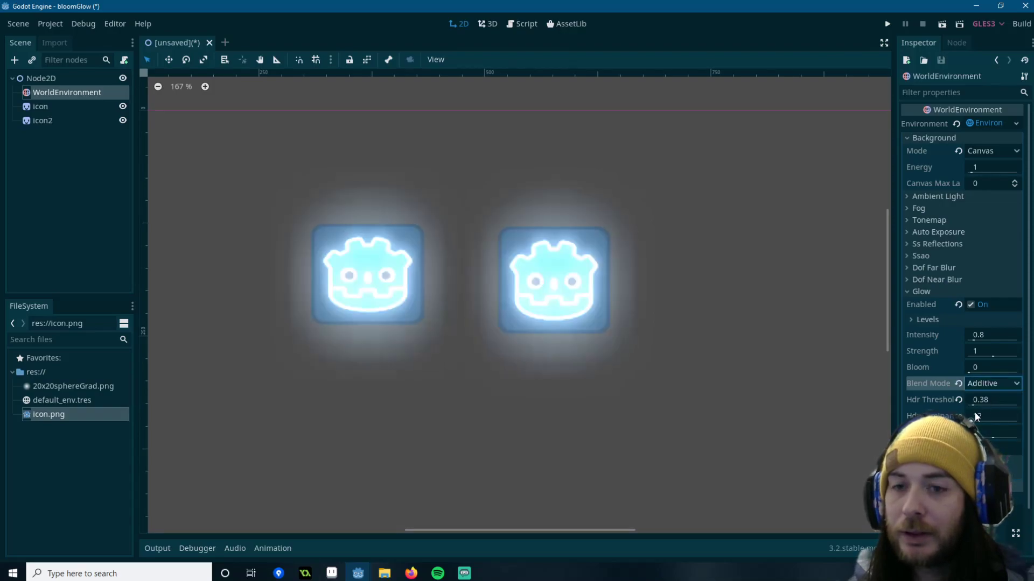
{"action": "left_click_drag", "start_coordinate": [976, 406], "coordinate": [977, 406]}
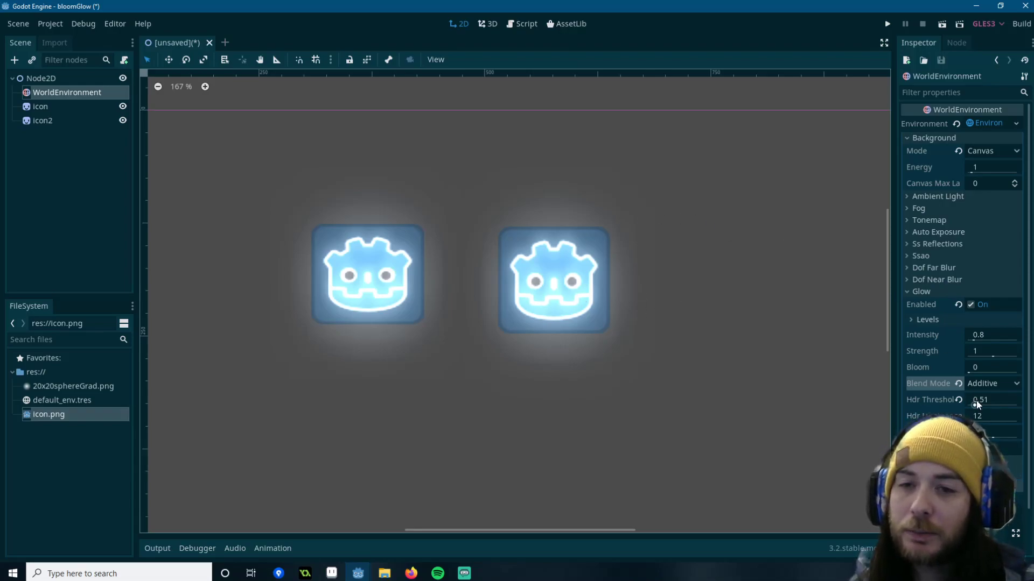
- Nudge the icon2 sprite sideways and reset the glow's HDR threshold to its default of 1
{"action": "mouse_move", "coordinate": [552, 302]}
{"action": "left_mouse_down"}
{"action": "mouse_move", "coordinate": [365, 301]}
{"action": "mouse_move", "coordinate": [535, 301]}
{"action": "left_mouse_up"}
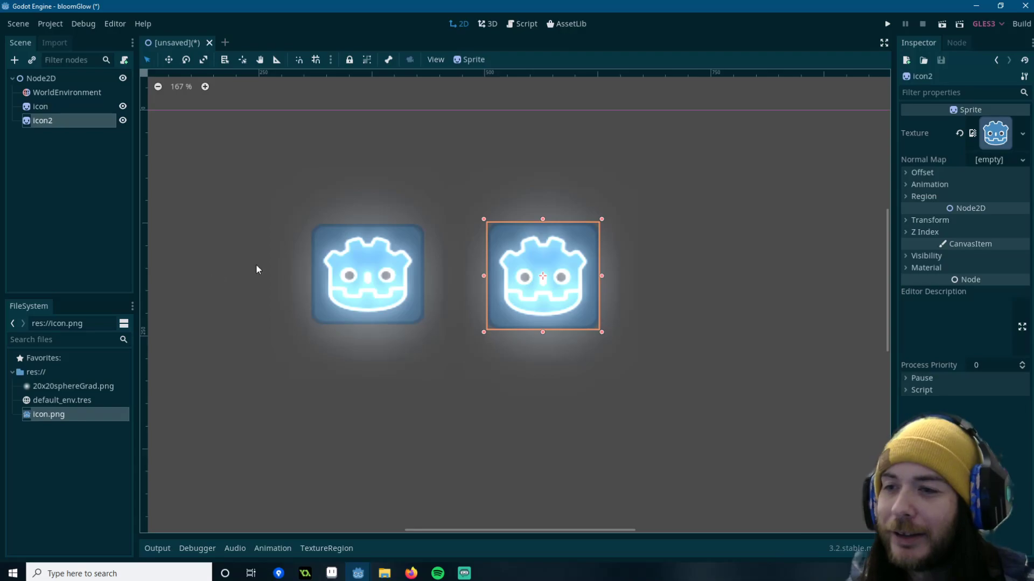
{"action": "left_click_drag", "start_coordinate": [558, 317], "coordinate": [584, 322]}
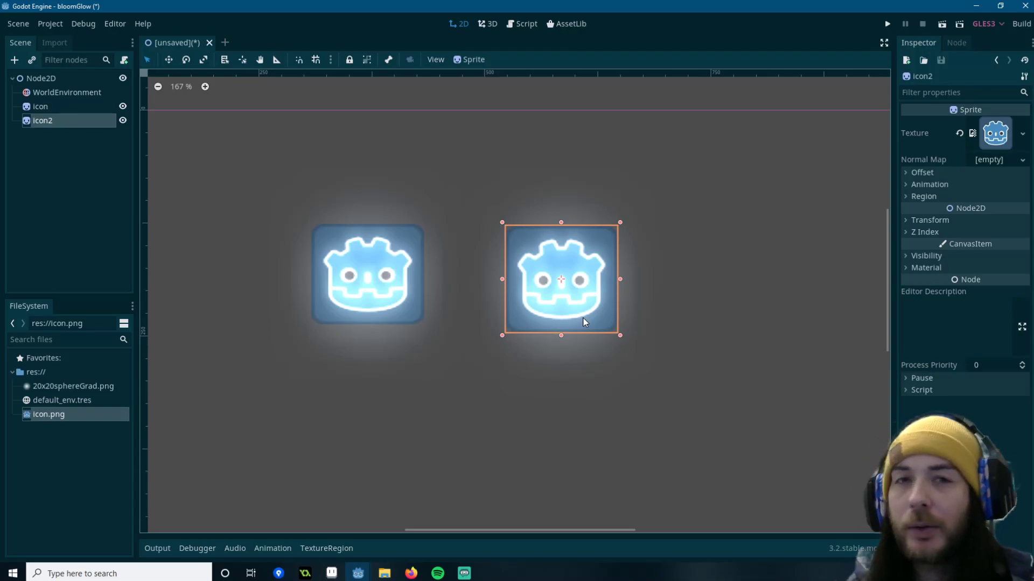
{"action": "left_click", "coordinate": [64, 92]}
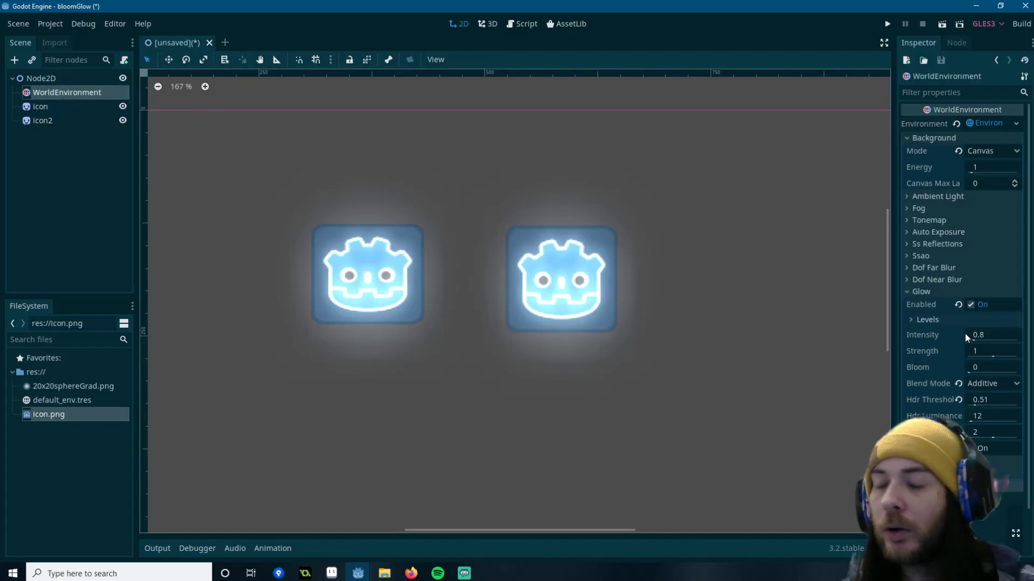
{"action": "left_click", "coordinate": [959, 399]}
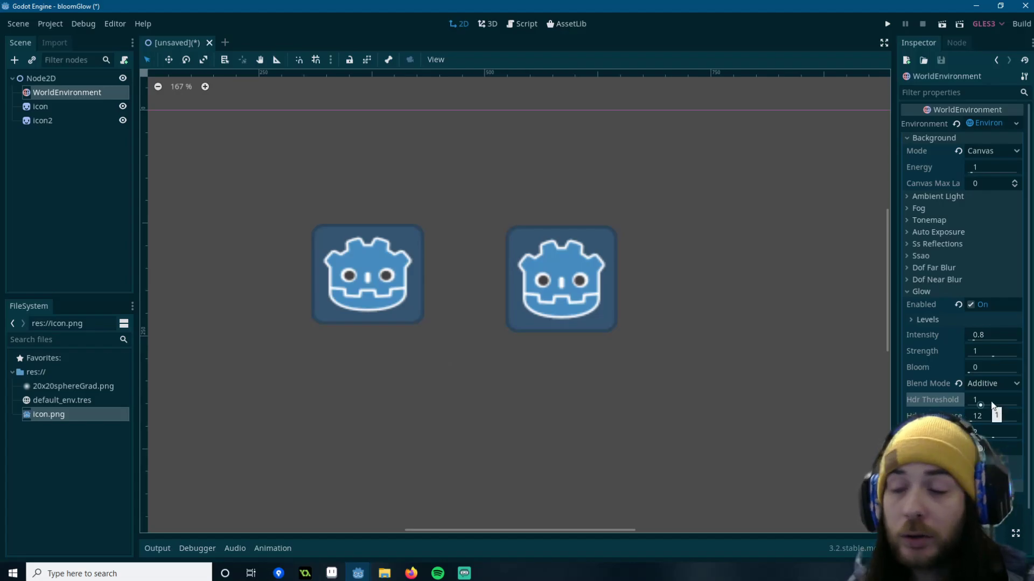
- Scale the first icon sprite up to about twice its current size and reposition the icon2 sprite beside it
{"action": "left_click_drag", "start_coordinate": [423, 285], "coordinate": [444, 289]}
{"action": "left_click_drag", "start_coordinate": [566, 309], "coordinate": [602, 297]}
{"action": "left_click_drag", "start_coordinate": [331, 232], "coordinate": [199, 139]}
{"action": "mouse_move", "coordinate": [628, 290]}
{"action": "left_mouse_down"}
{"action": "mouse_move", "coordinate": [594, 287]}
{"action": "mouse_move", "coordinate": [609, 284]}
{"action": "left_mouse_up"}
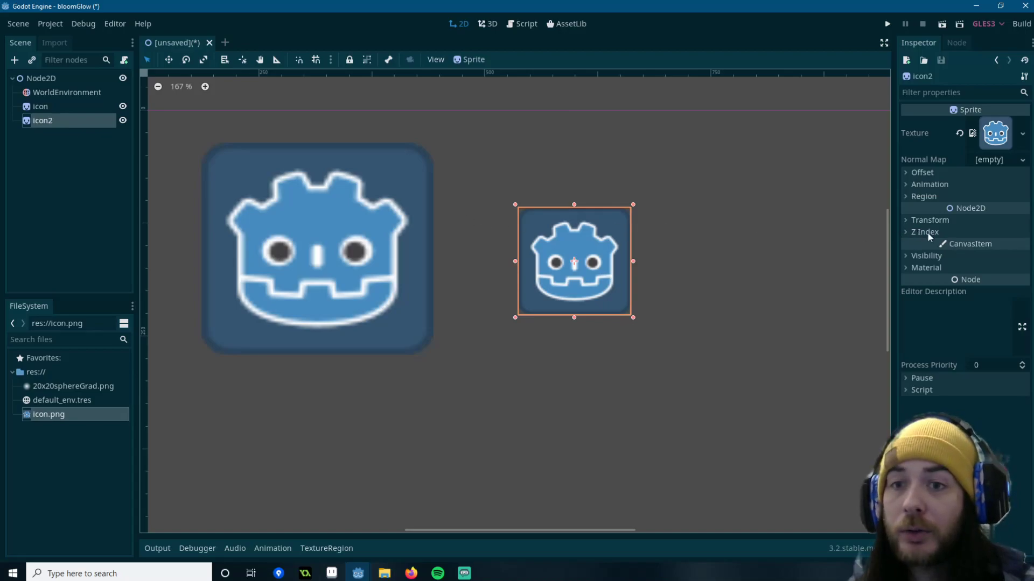
- Switch the icon2 sprite's Modulate color to raw values and set its red channel to 2
{"action": "left_click", "coordinate": [939, 257]}
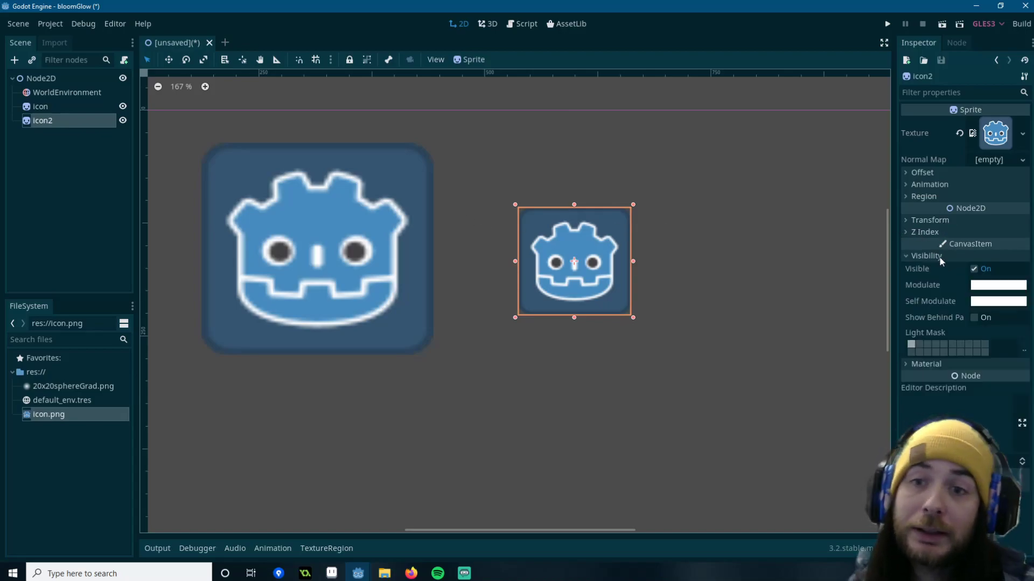
{"action": "left_click", "coordinate": [990, 285]}
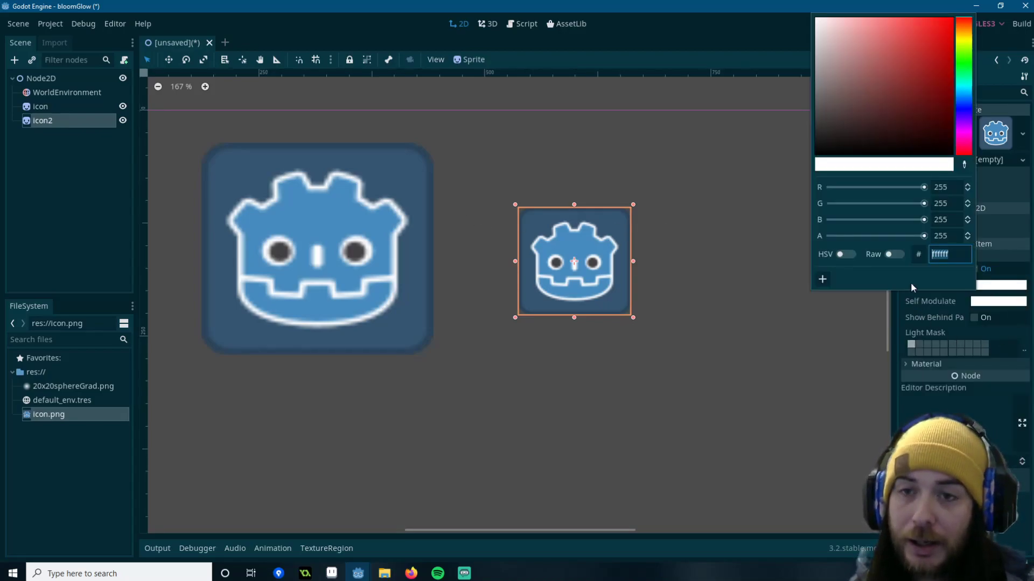
{"action": "left_click", "coordinate": [891, 254]}
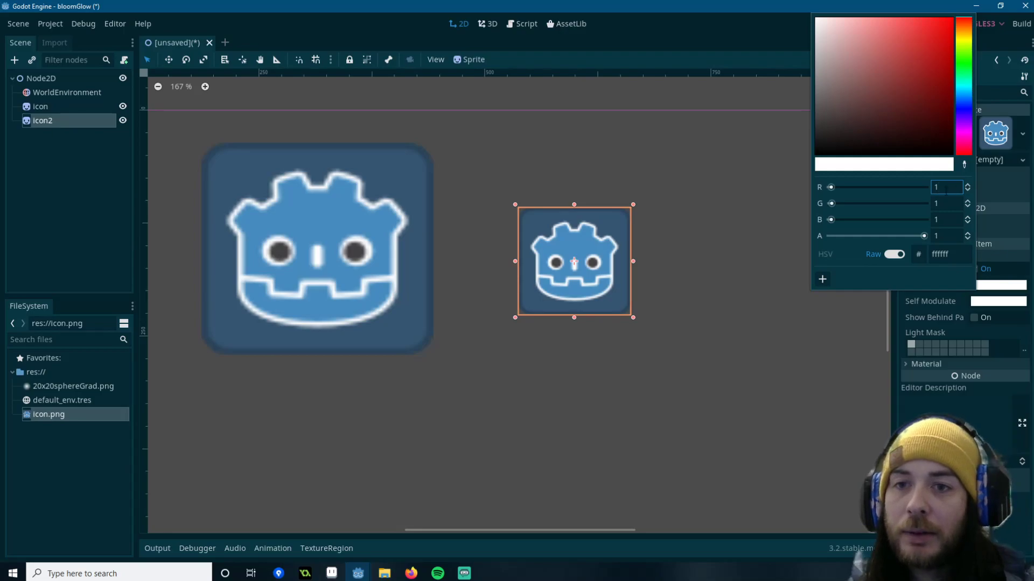
{"action": "type", "text": "2"}
{"action": "key", "text": "Return"}
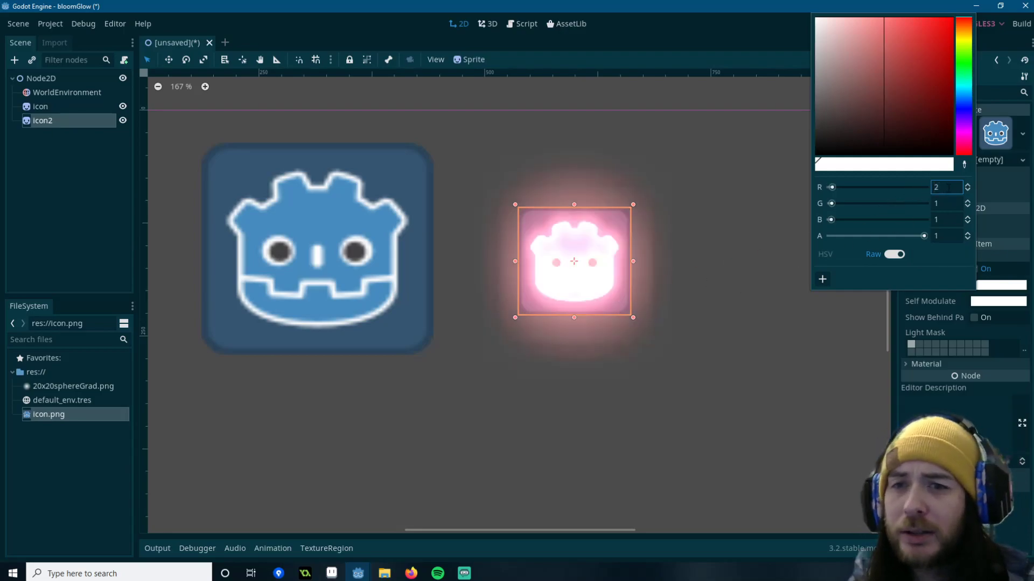
- Reduce the icon2 sprite's Modulate red channel to 1.3 and nudge the sprite slightly to the right
{"action": "type", "text": "1.3"}
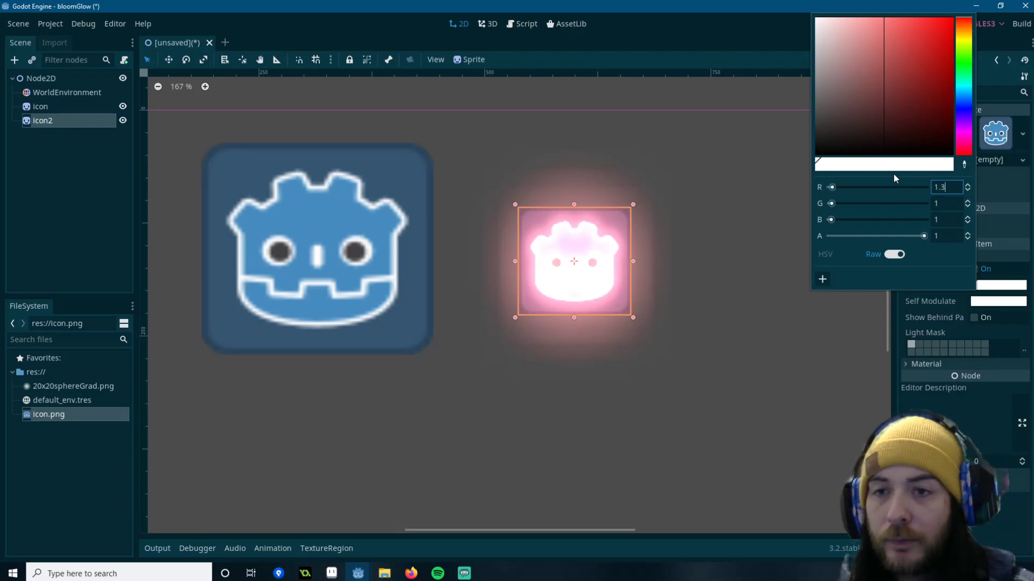
{"action": "key", "text": "Return"}
{"action": "left_click", "coordinate": [616, 287]}
{"action": "mouse_move", "coordinate": [616, 287]}
{"action": "left_mouse_down"}
{"action": "mouse_move", "coordinate": [421, 283]}
{"action": "mouse_move", "coordinate": [517, 276]}
{"action": "mouse_move", "coordinate": [619, 288]}
{"action": "left_mouse_up"}
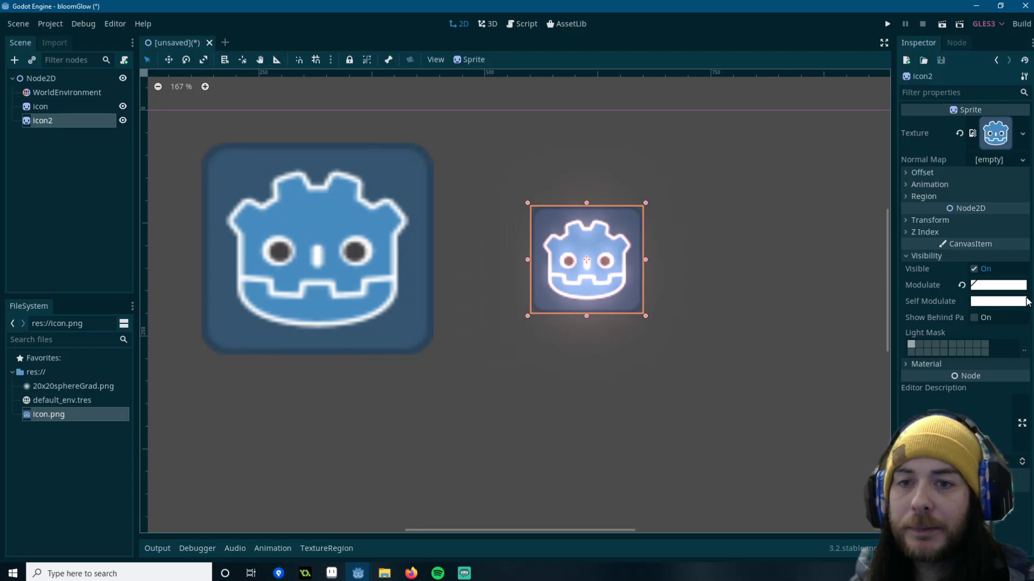
{"action": "mouse_move", "coordinate": [1008, 288]}
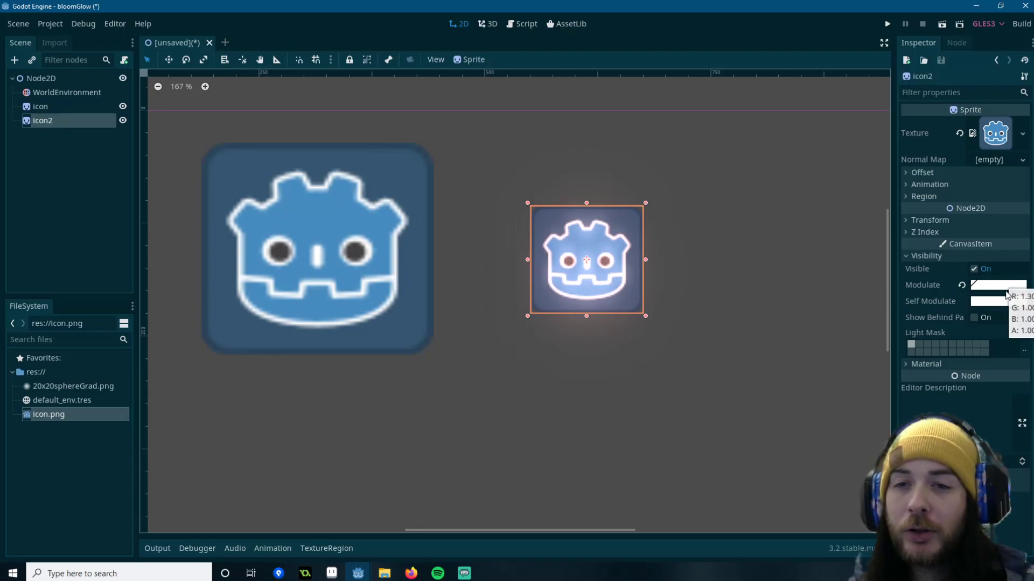
- Set the WorldEnvironment's glow to HDR threshold 1.26, bloom 0.01, strength 0.89 and intensity 2.73
{"action": "left_click", "coordinate": [49, 92]}
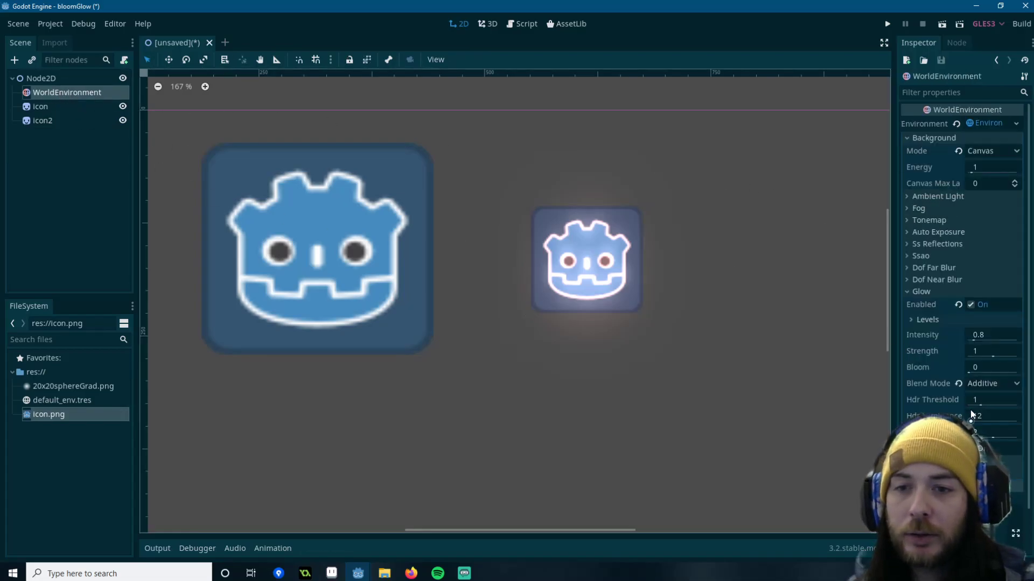
{"action": "left_click_drag", "start_coordinate": [981, 405], "coordinate": [984, 409]}
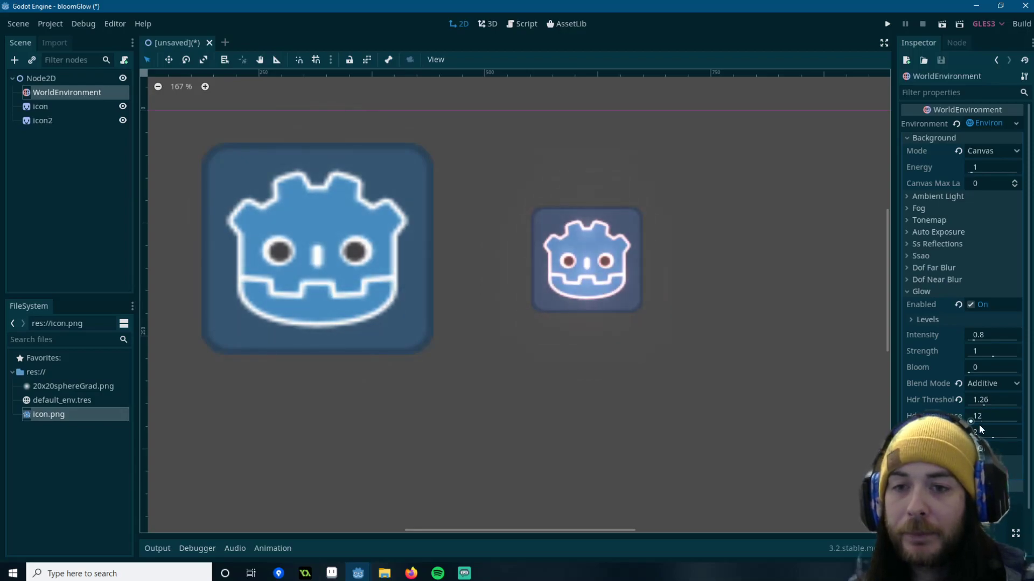
{"action": "left_click_drag", "start_coordinate": [964, 373], "coordinate": [992, 341]}
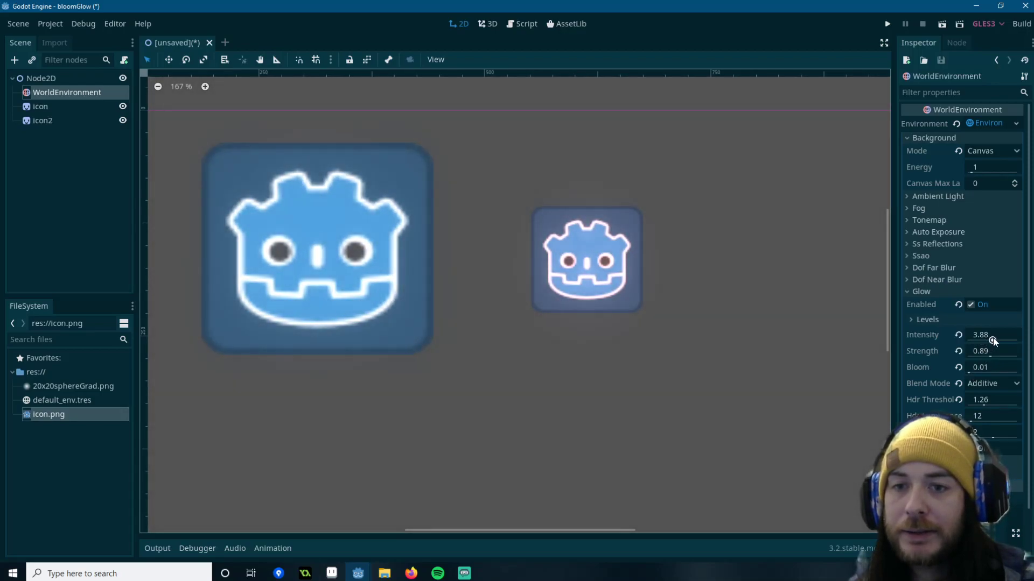
- Move the icon2 sprite a little farther from the large icon to check its glow
{"action": "scroll", "coordinate": [697, 348], "scroll_direction": "down", "scroll_amount": 4}
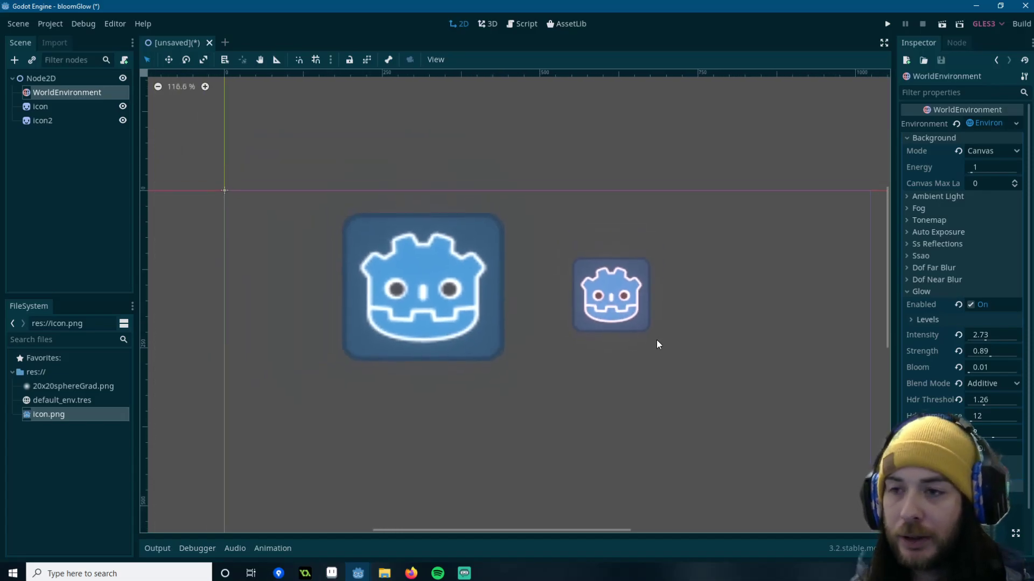
{"action": "left_click", "coordinate": [632, 306]}
{"action": "left_click_drag", "start_coordinate": [632, 306], "coordinate": [662, 315]}
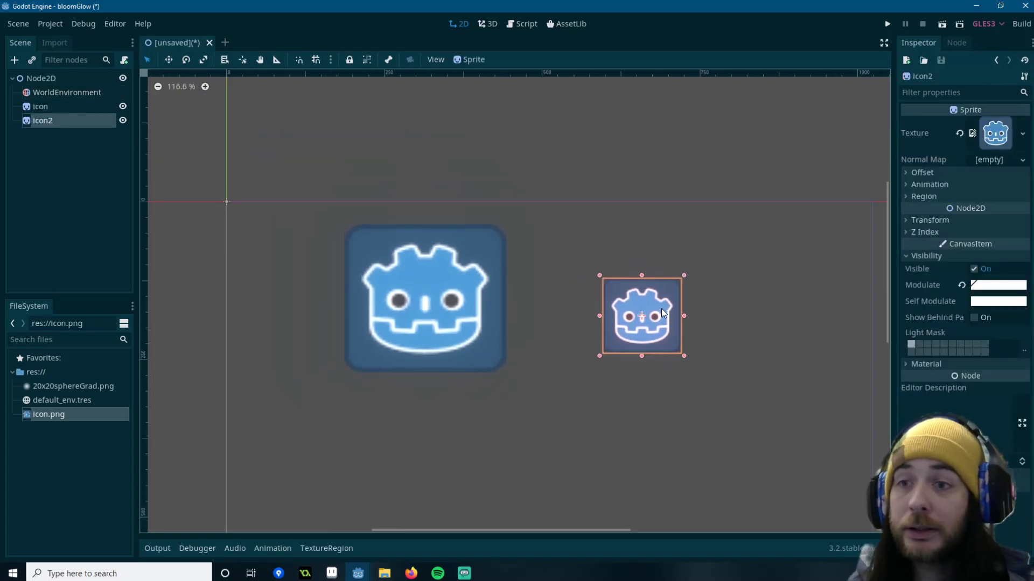